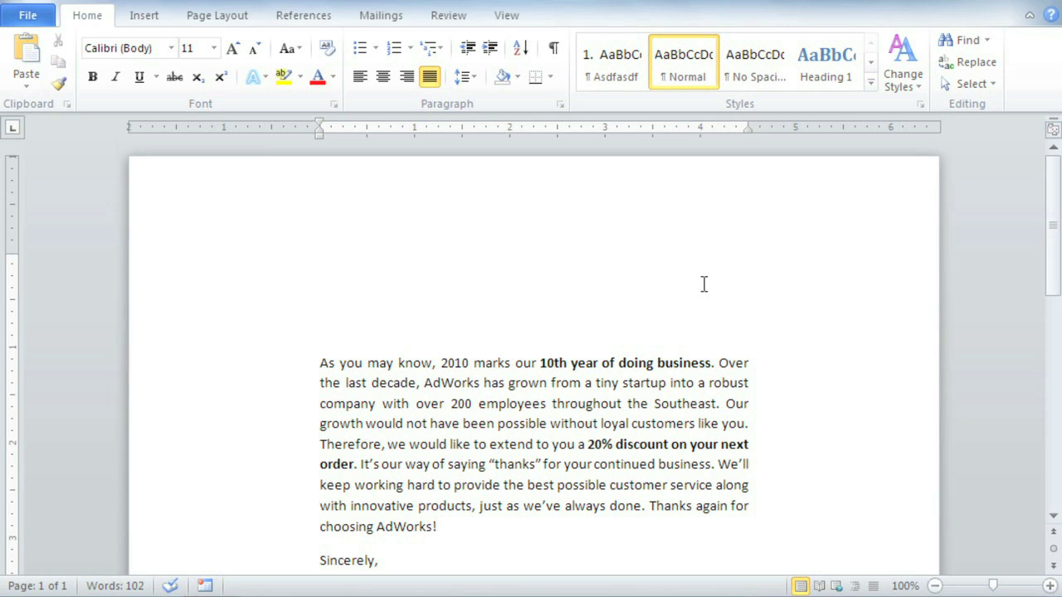
# Run the Step by Step Mail Merge Wizard for Letters using the current document, choosing a new typed recipient list.
pyautogui.click(387, 26)
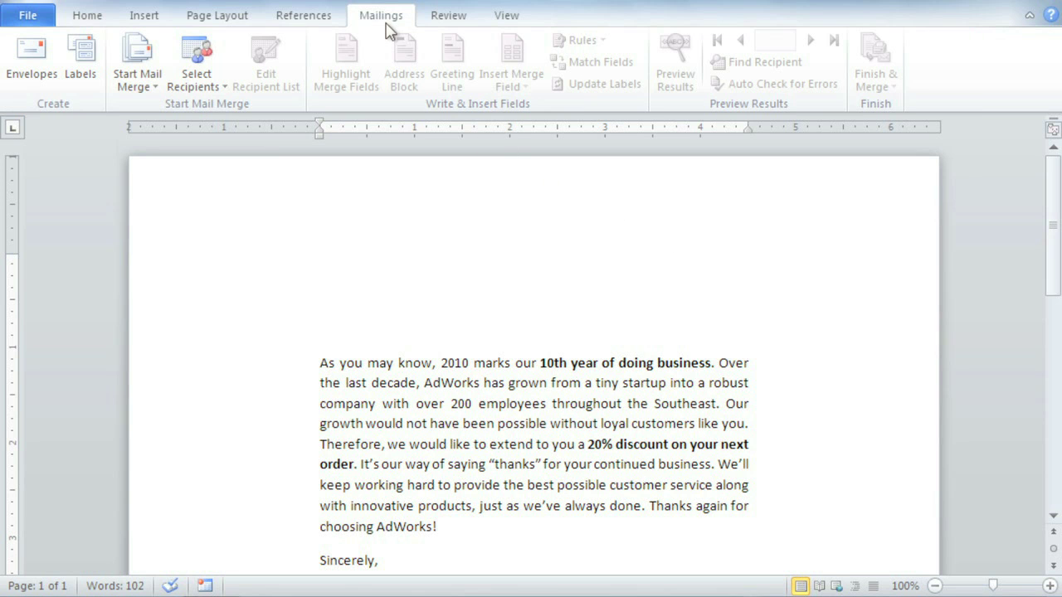
pyautogui.click(156, 86)
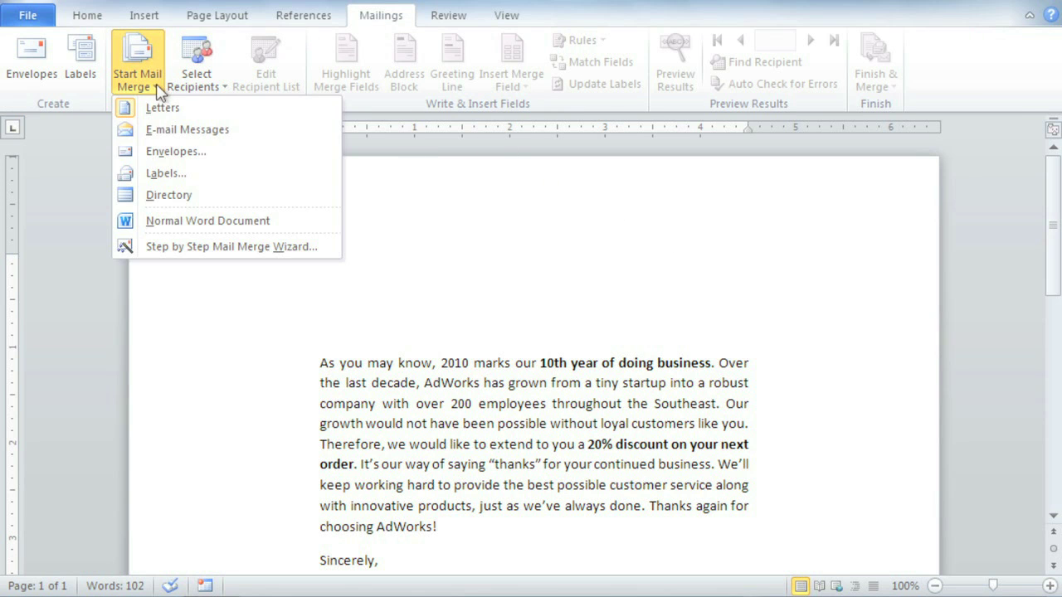
pyautogui.click(130, 247)
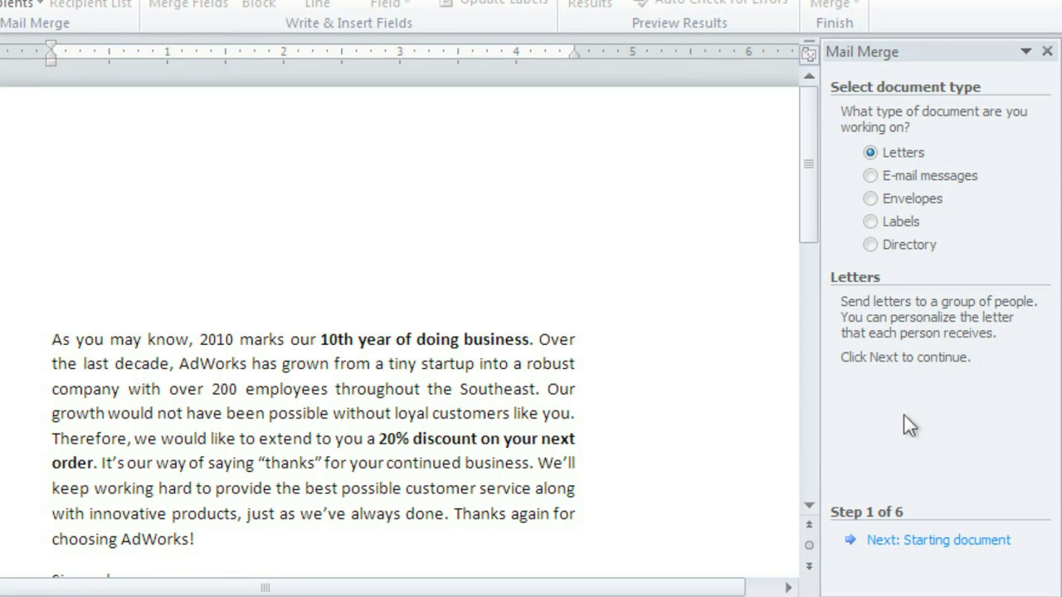
pyautogui.click(912, 540)
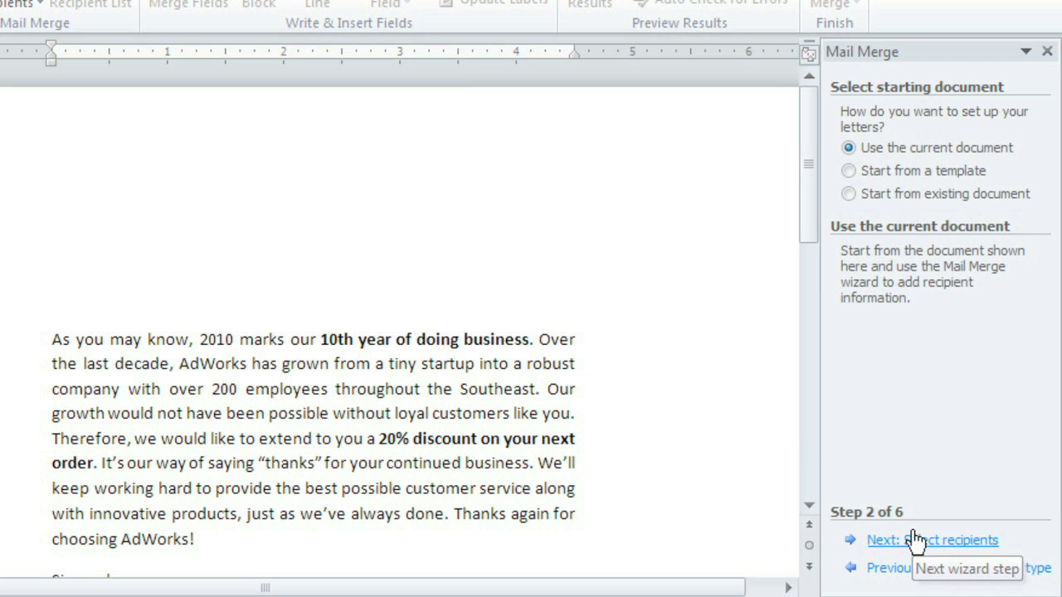
pyautogui.click(915, 540)
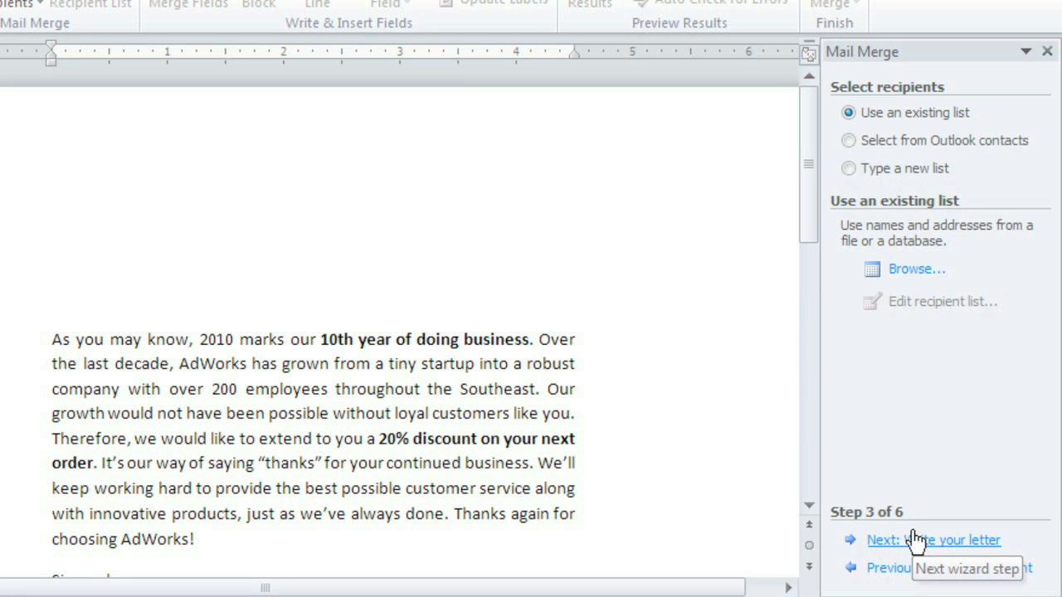
pyautogui.click(906, 172)
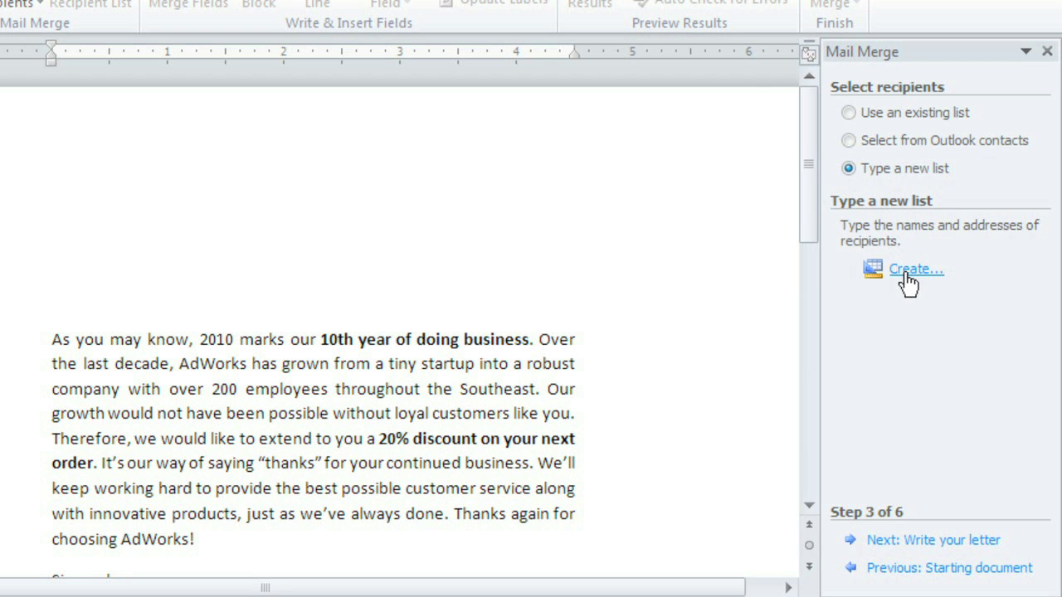
# In a new address list, enter a sample recipient's title, first name, last name and street address.
pyautogui.click(908, 279)
pyautogui.write('Ms.')
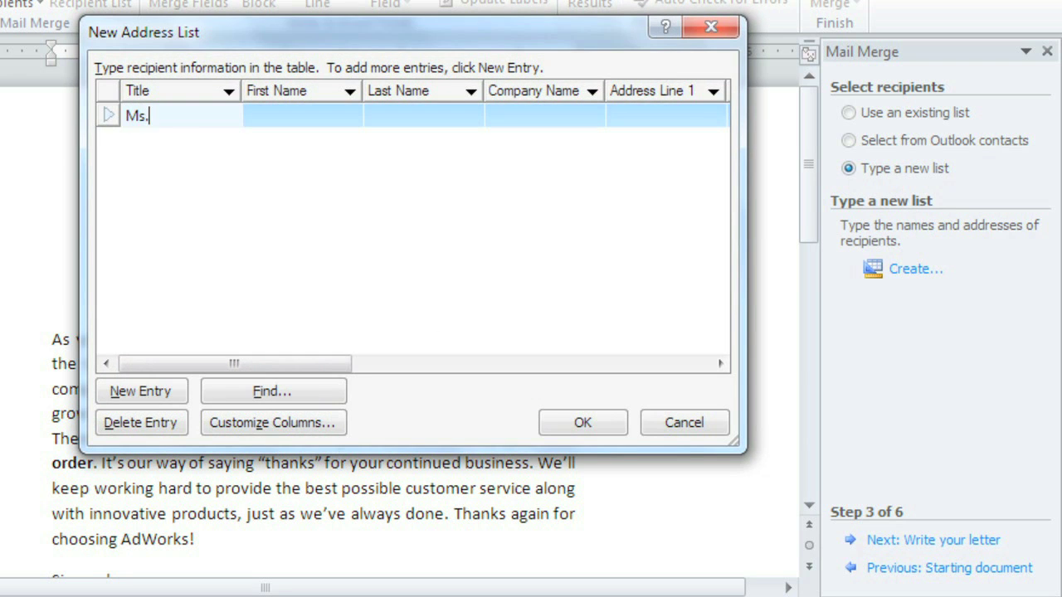
pyautogui.press('Tab')
pyautogui.press('Tab')
pyautogui.press('Tab')
pyautogui.press('Tab')
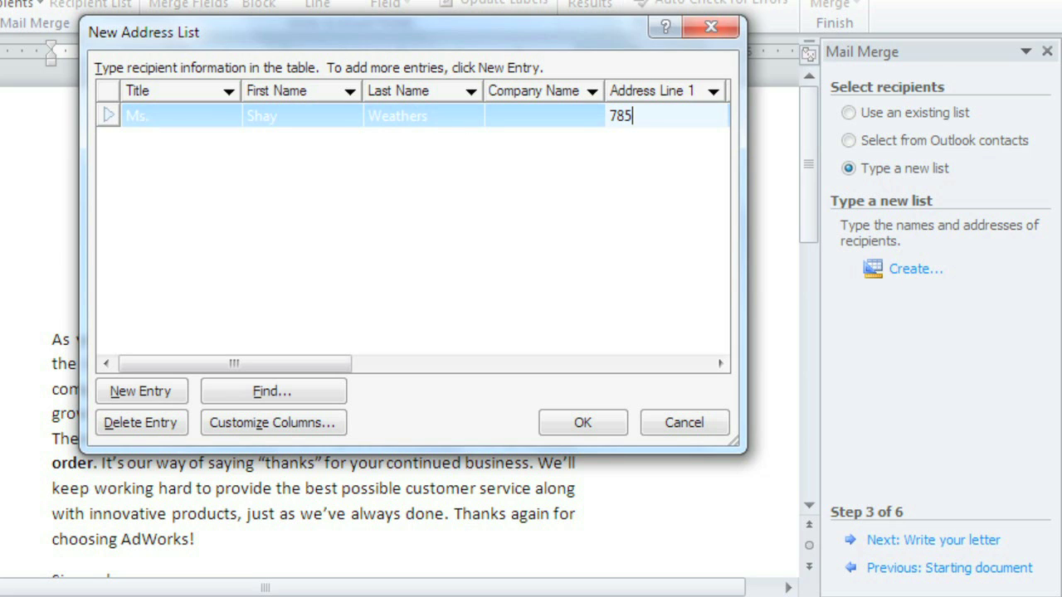
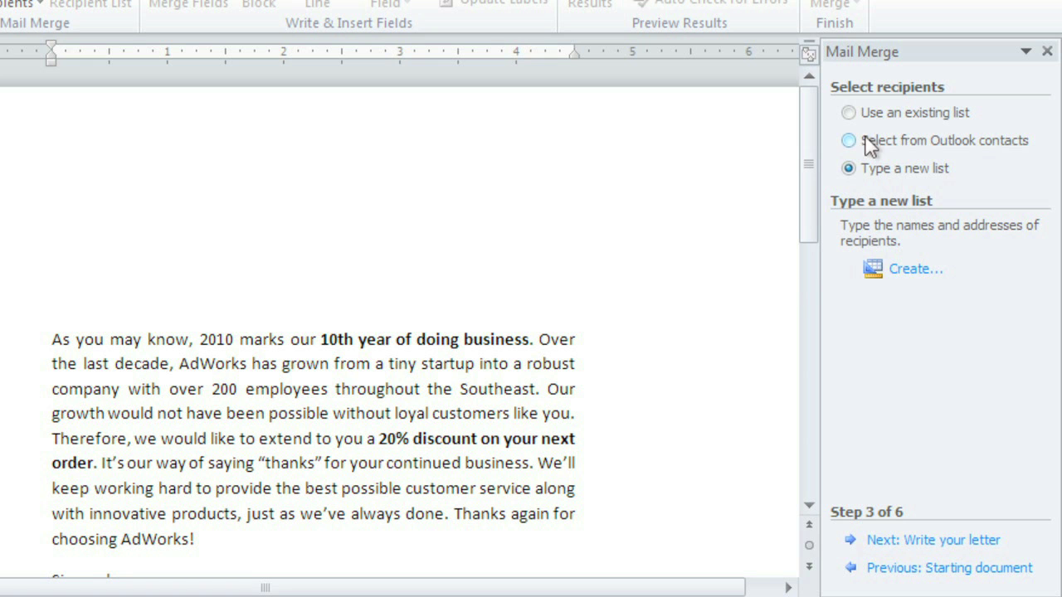
# Use the existing Recipient List workbook from Documents, with Sheet1$ as the recipient table.
pyautogui.click(849, 113)
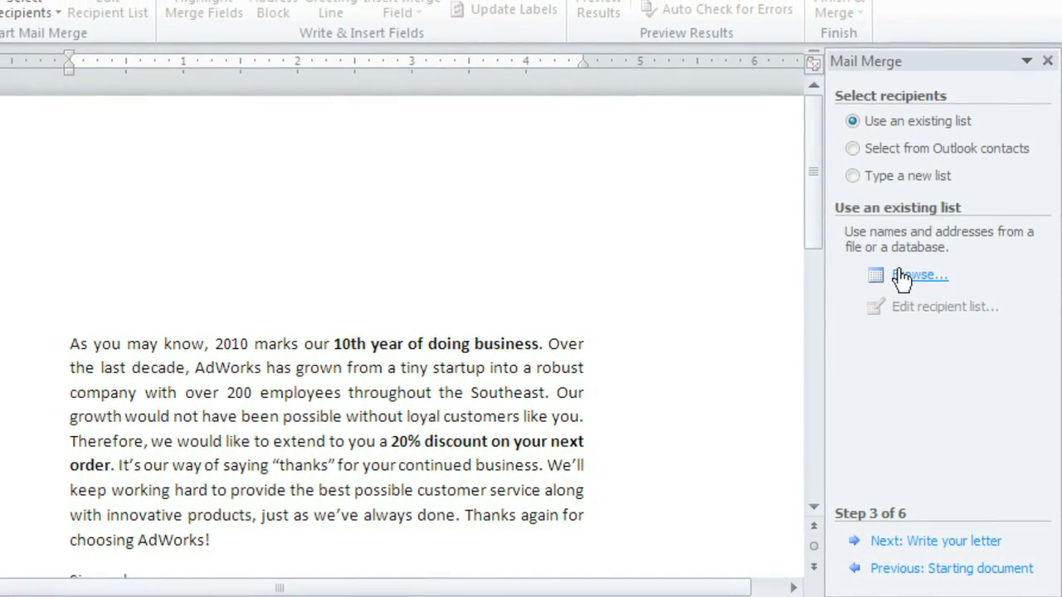
pyautogui.click(896, 269)
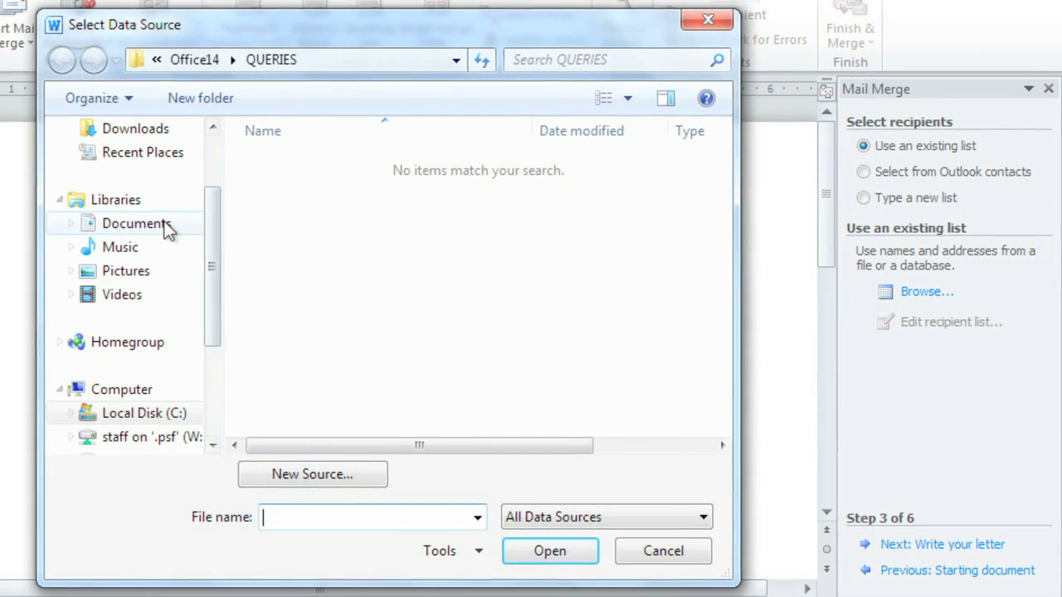
pyautogui.click(162, 225)
pyautogui.click(323, 323)
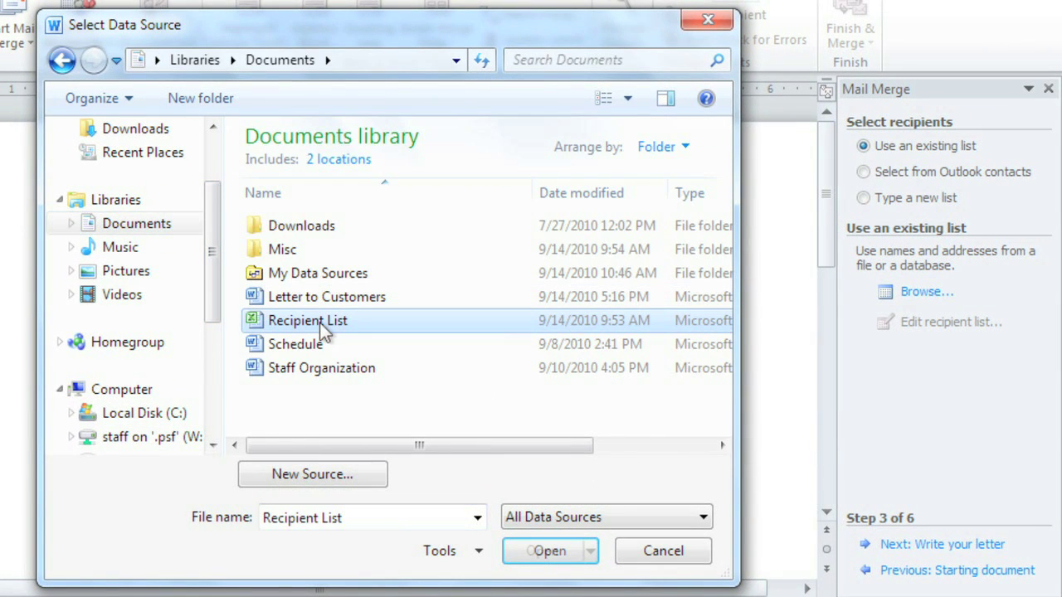
pyautogui.click(527, 556)
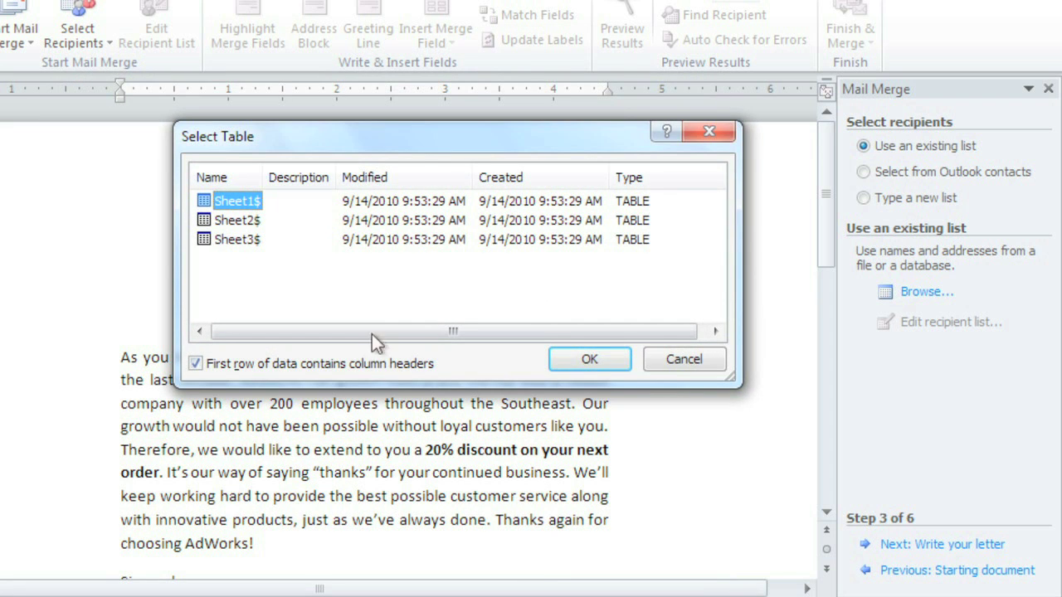
pyautogui.click(569, 365)
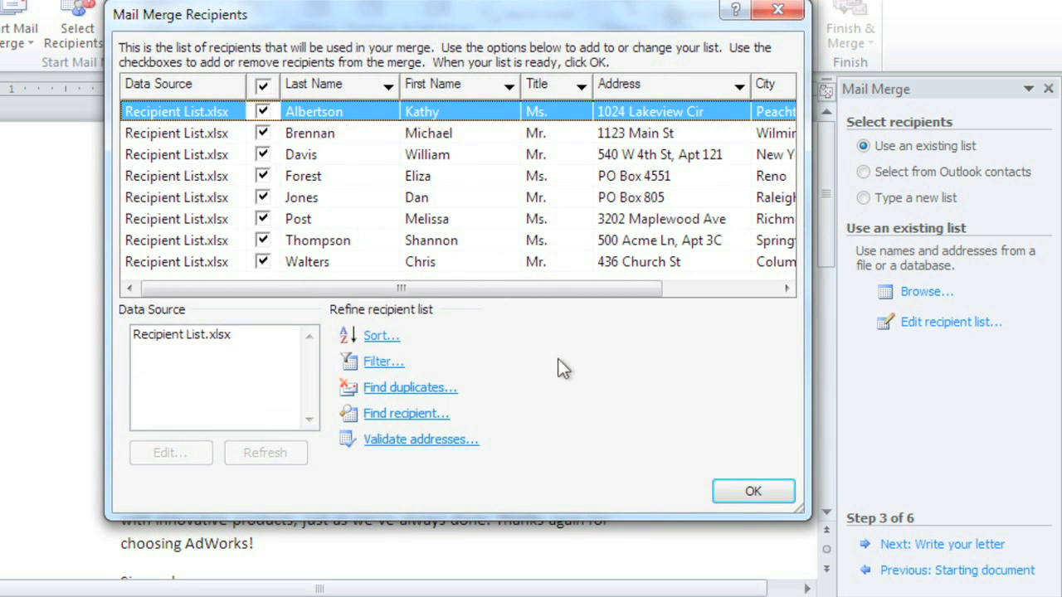
# Leave all eight recipients included after toggling some checkboxes, and accept the list.
pyautogui.click(263, 86)
pyautogui.click(263, 86)
pyautogui.click(264, 111)
pyautogui.click(264, 132)
pyautogui.click(264, 154)
pyautogui.click(264, 154)
pyautogui.click(264, 133)
pyautogui.click(264, 111)
pyautogui.click(741, 495)
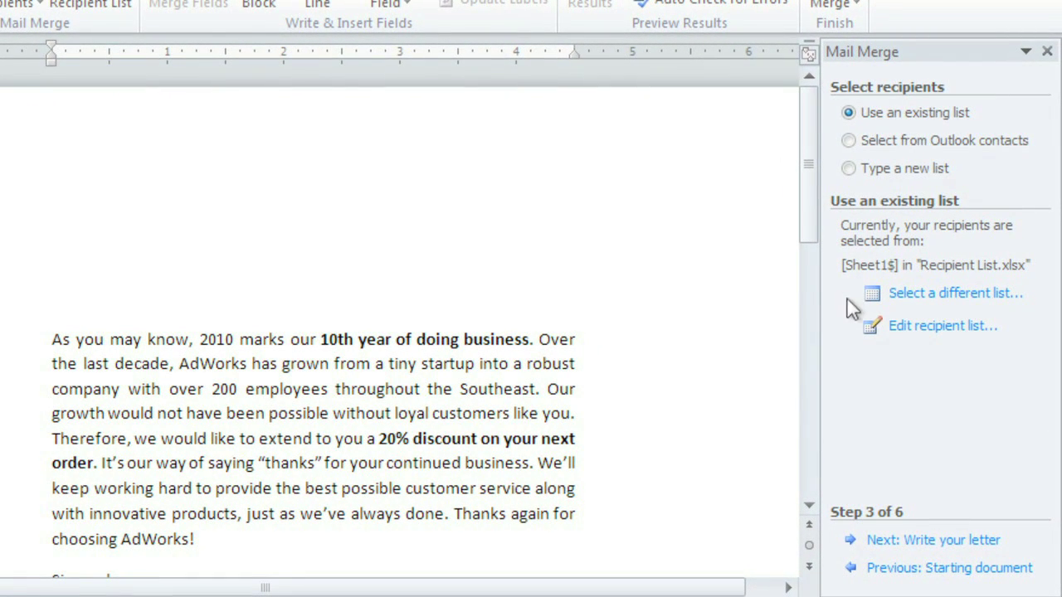
pyautogui.click(896, 550)
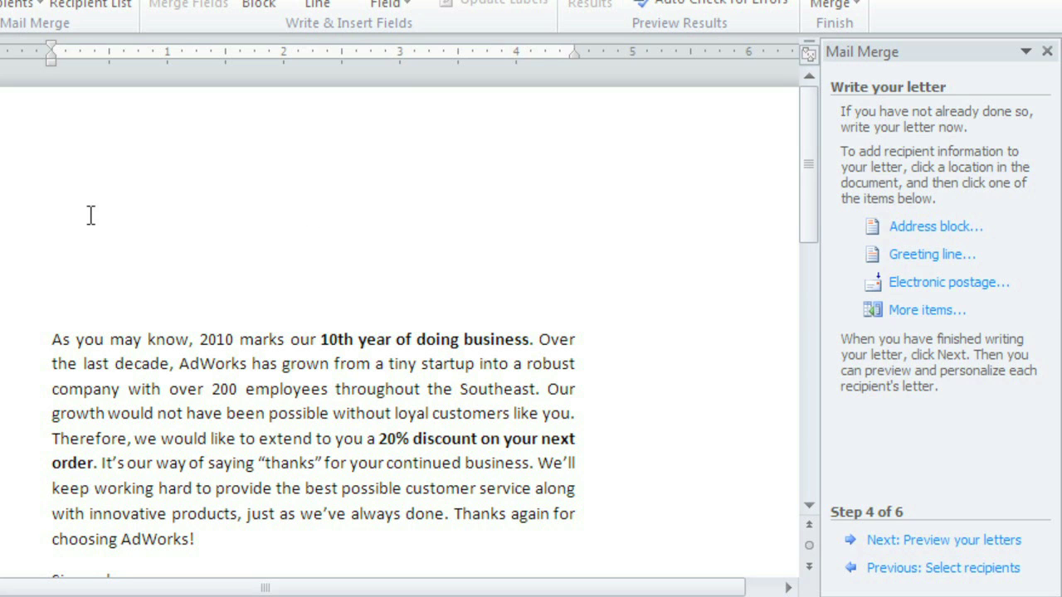
# Insert an address block above the letter body using the Mr. Josh Randall Jr. name format.
pyautogui.click(57, 214)
pyautogui.click(877, 233)
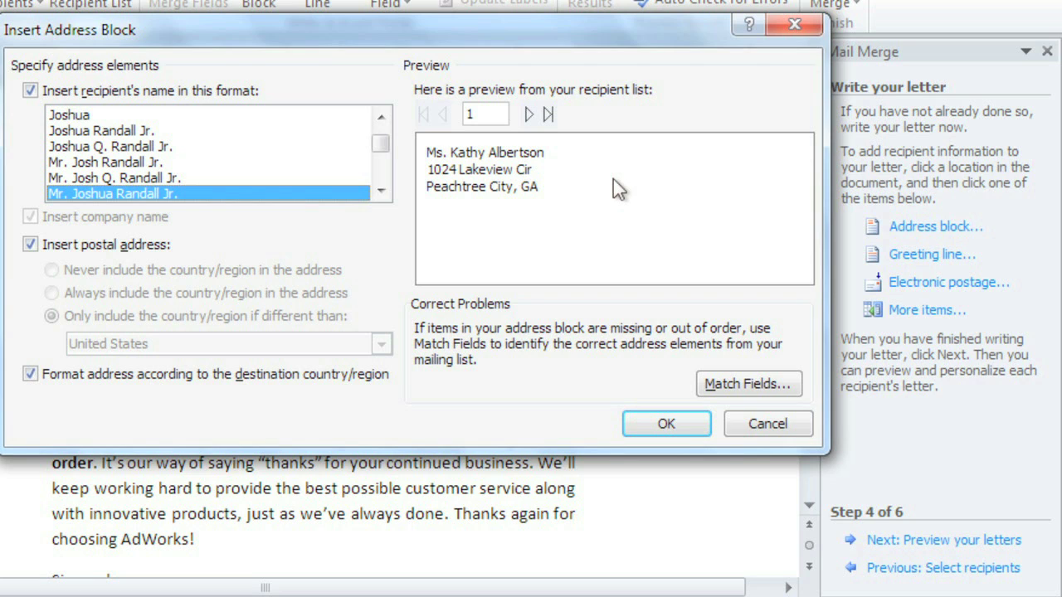
pyautogui.click(272, 115)
pyautogui.click(252, 130)
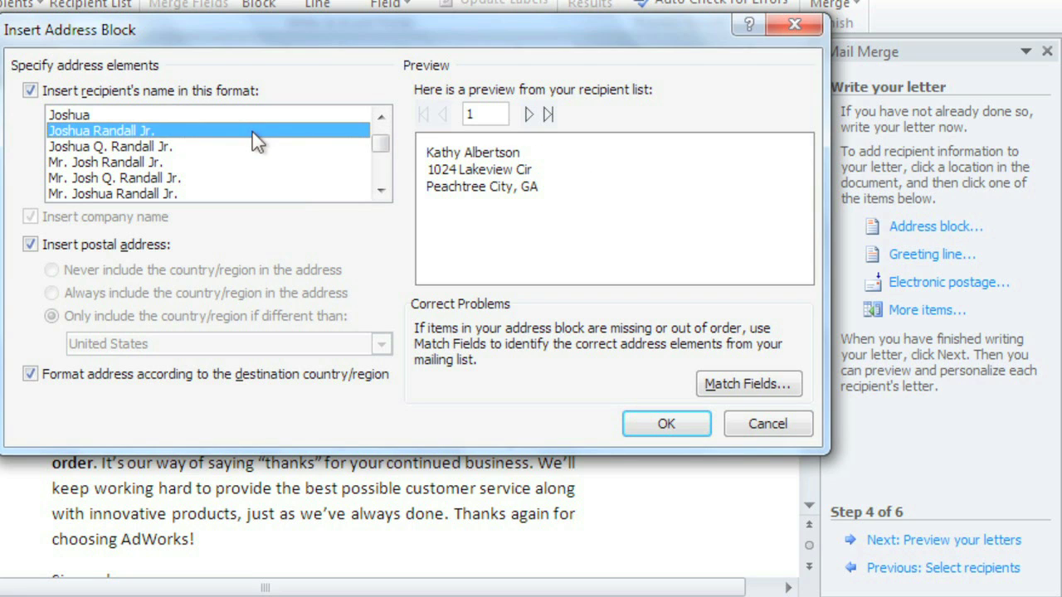
pyautogui.click(242, 163)
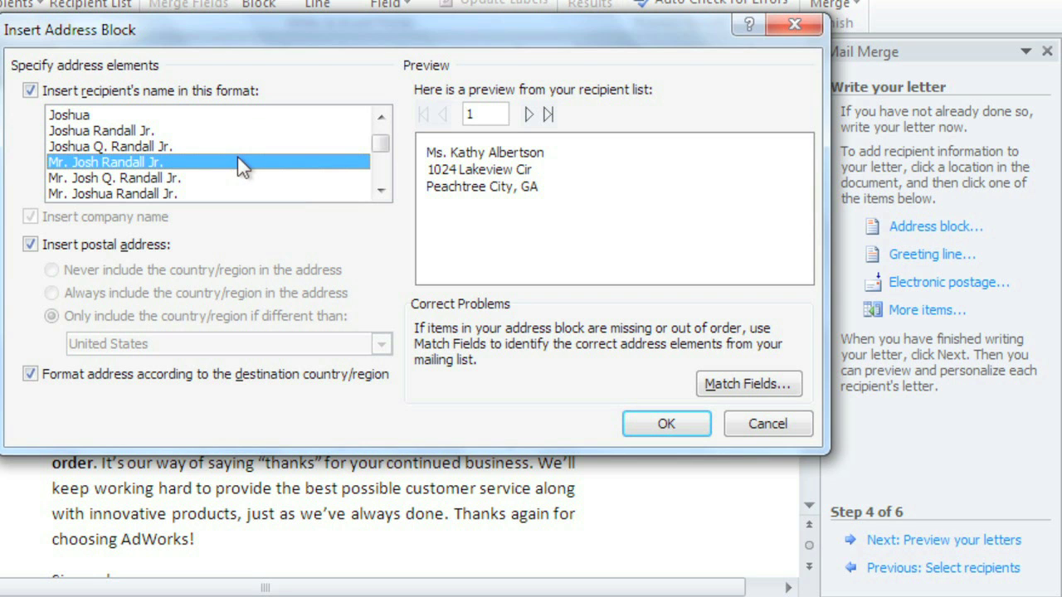
pyautogui.click(656, 422)
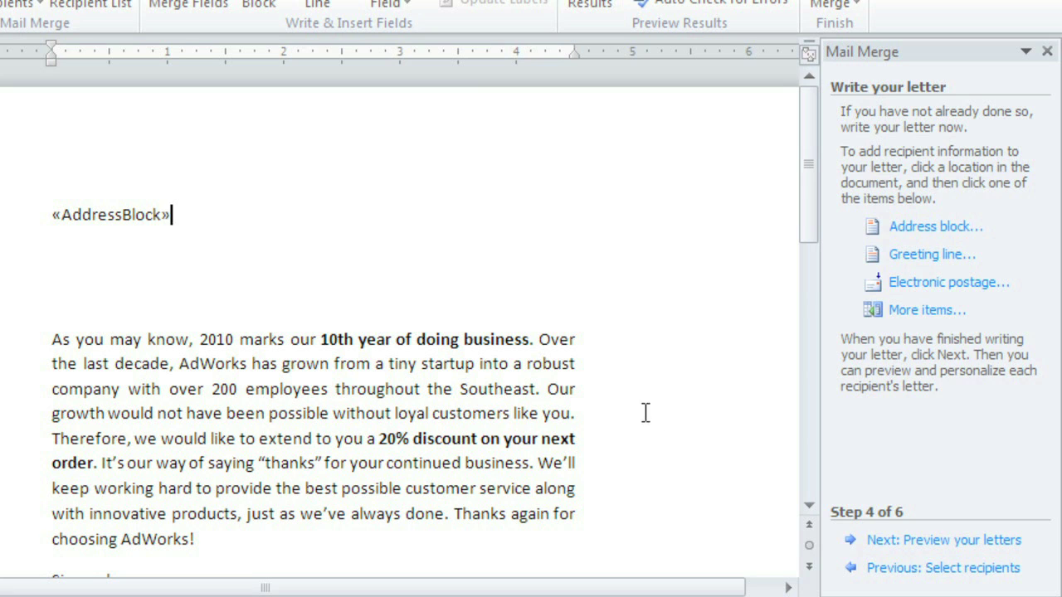
# Insert a greeting line using the word "To" and ending with a colon.
pyautogui.click(66, 291)
pyautogui.click(881, 256)
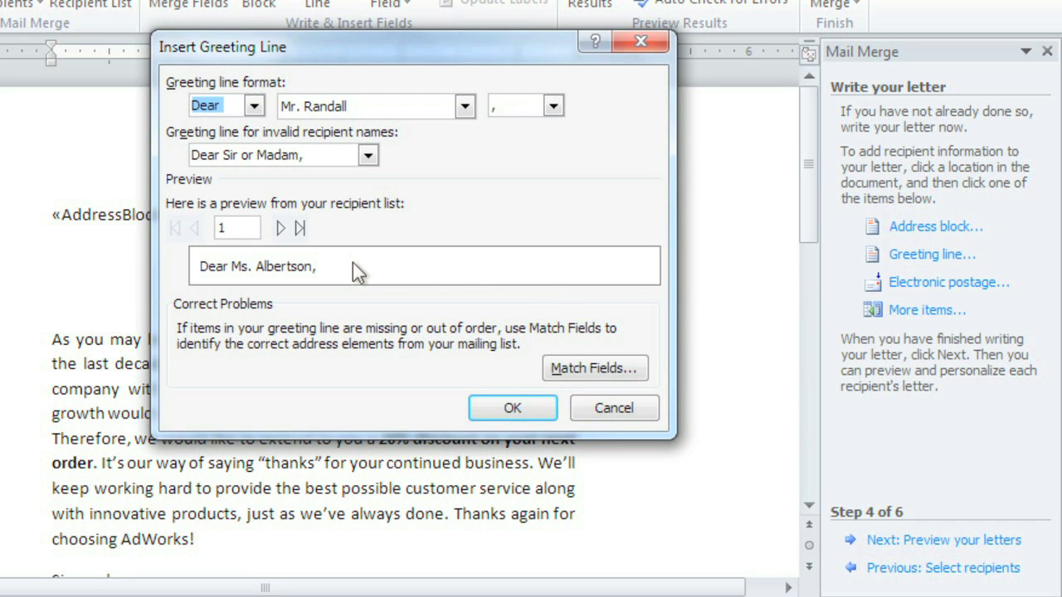
pyautogui.click(254, 105)
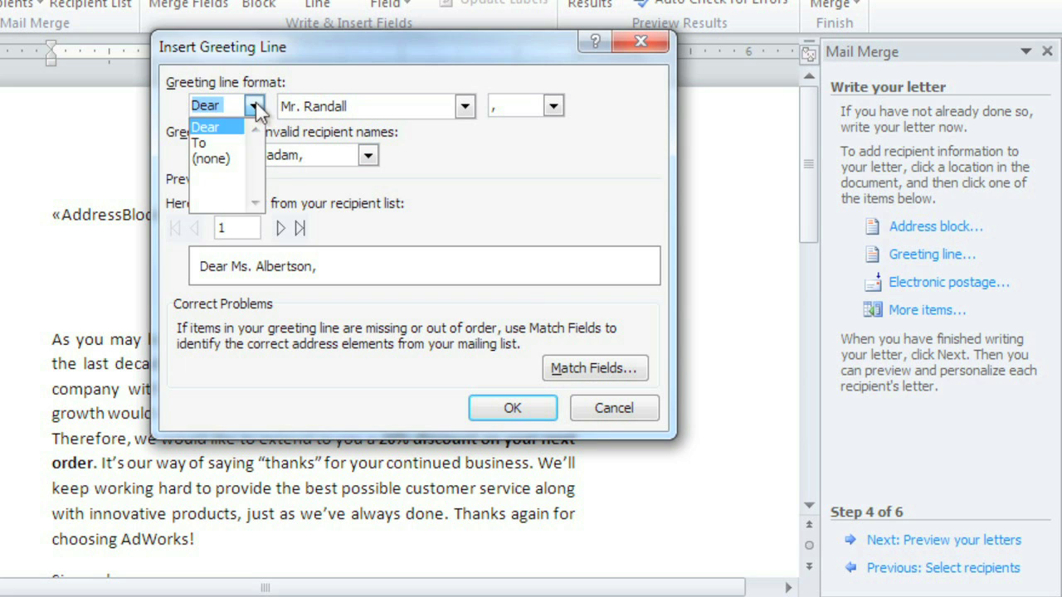
pyautogui.click(234, 143)
pyautogui.click(552, 106)
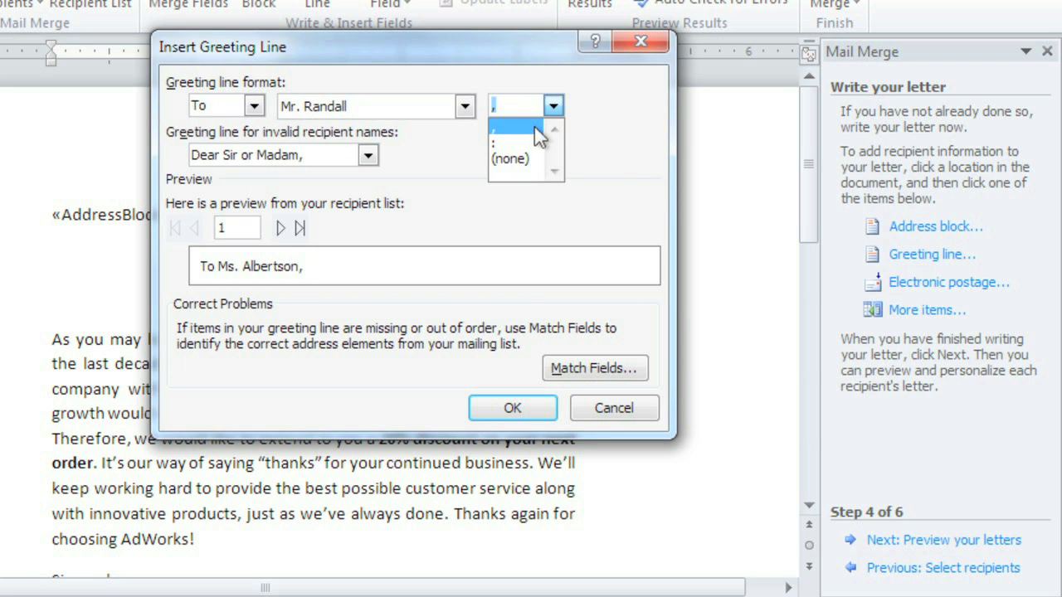
pyautogui.click(529, 142)
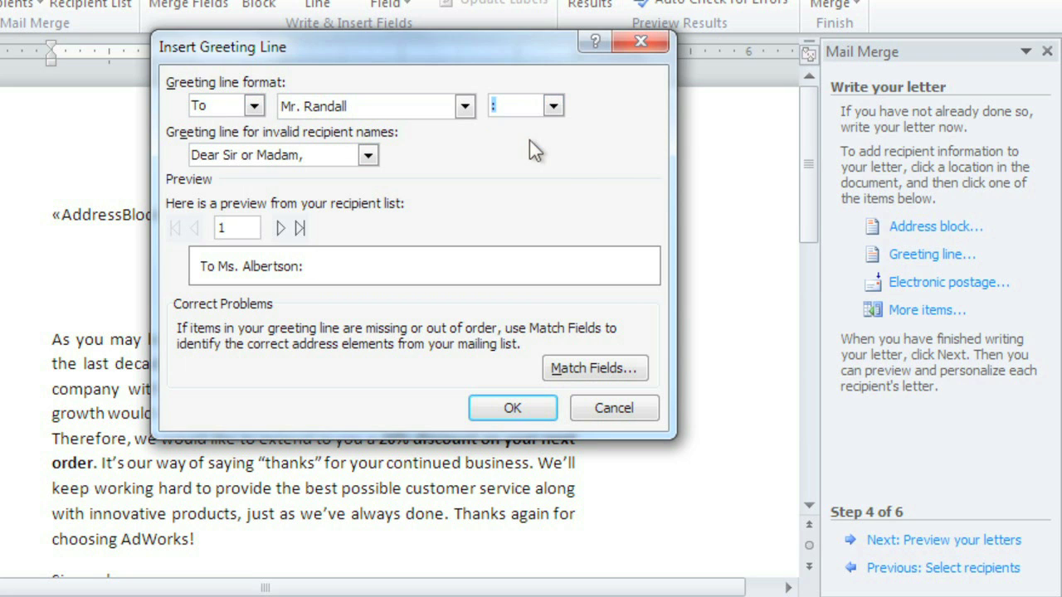
pyautogui.click(502, 410)
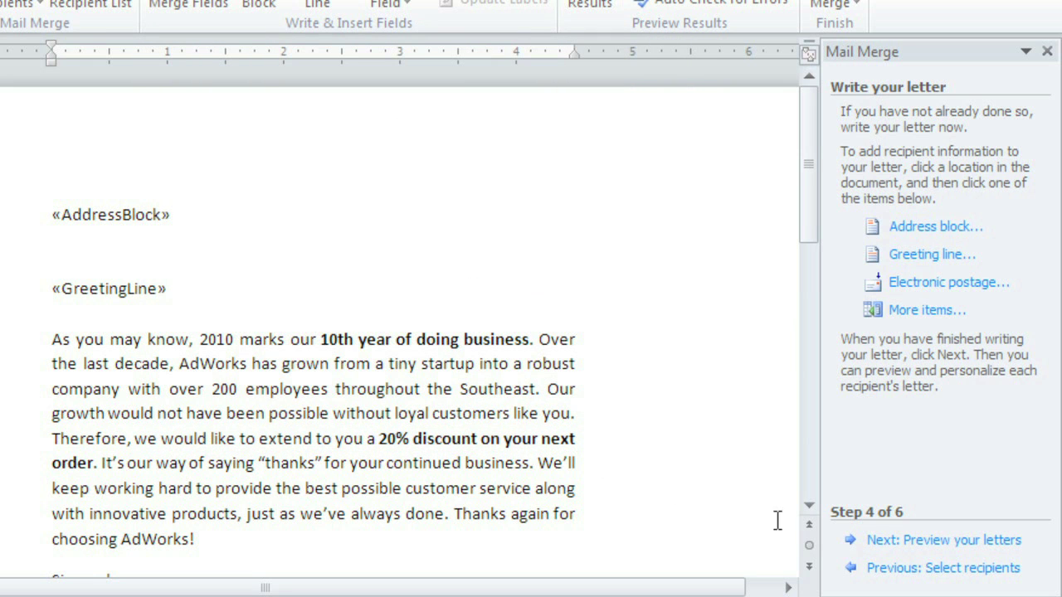
# Preview the merged letters through the fifth recipient, then complete the merge for printing.
pyautogui.click(897, 541)
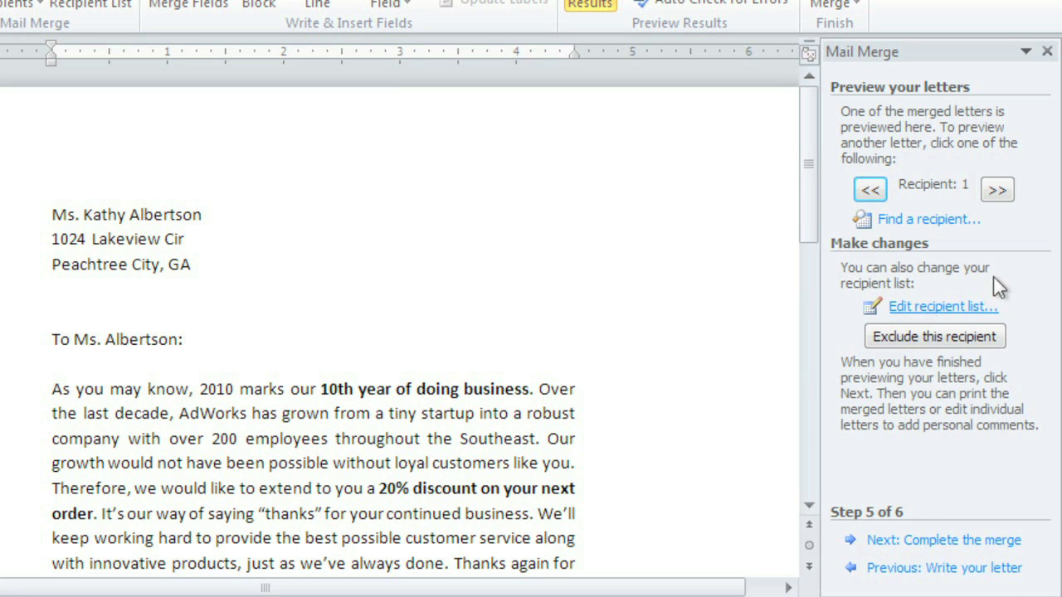
pyautogui.click(998, 190)
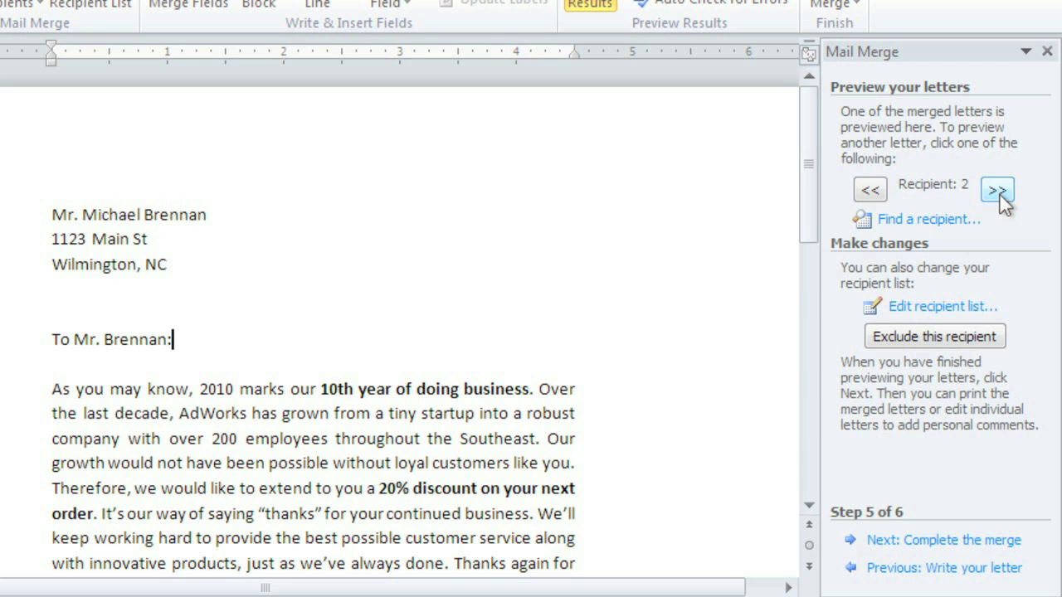
pyautogui.click(1001, 199)
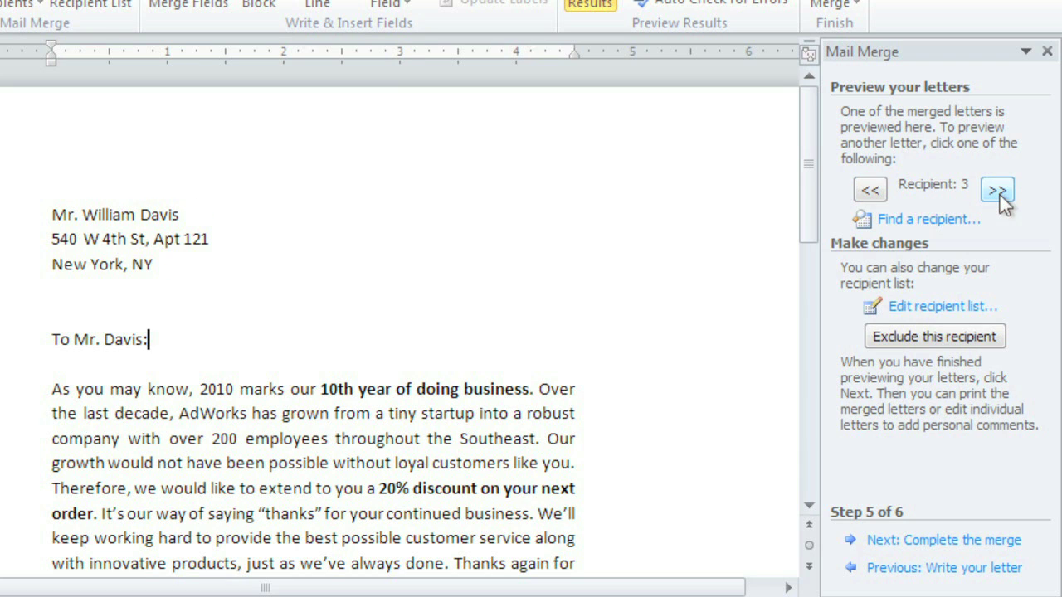
pyautogui.click(1001, 199)
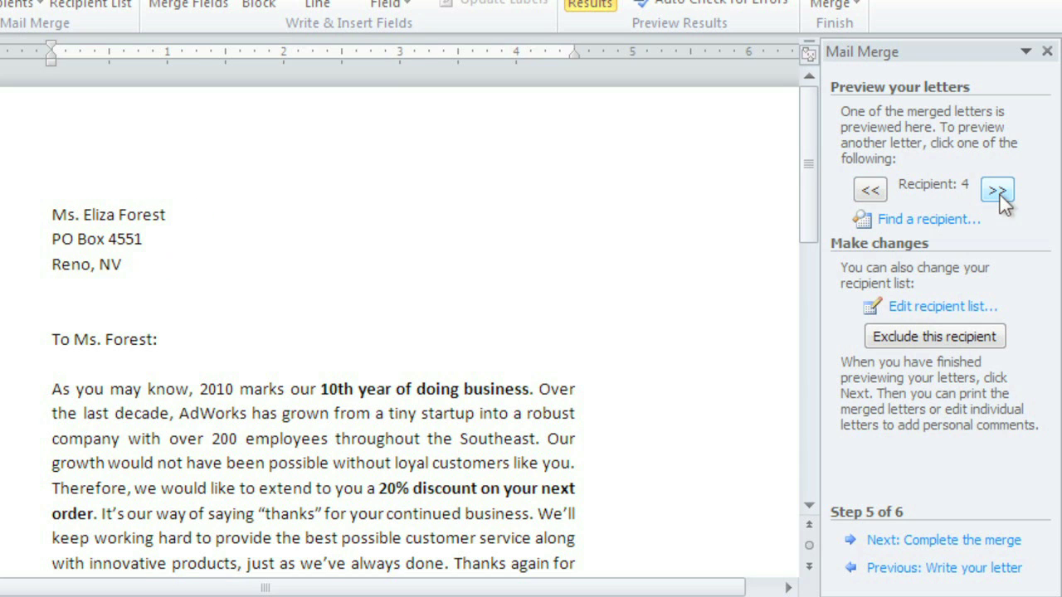
pyautogui.click(1001, 199)
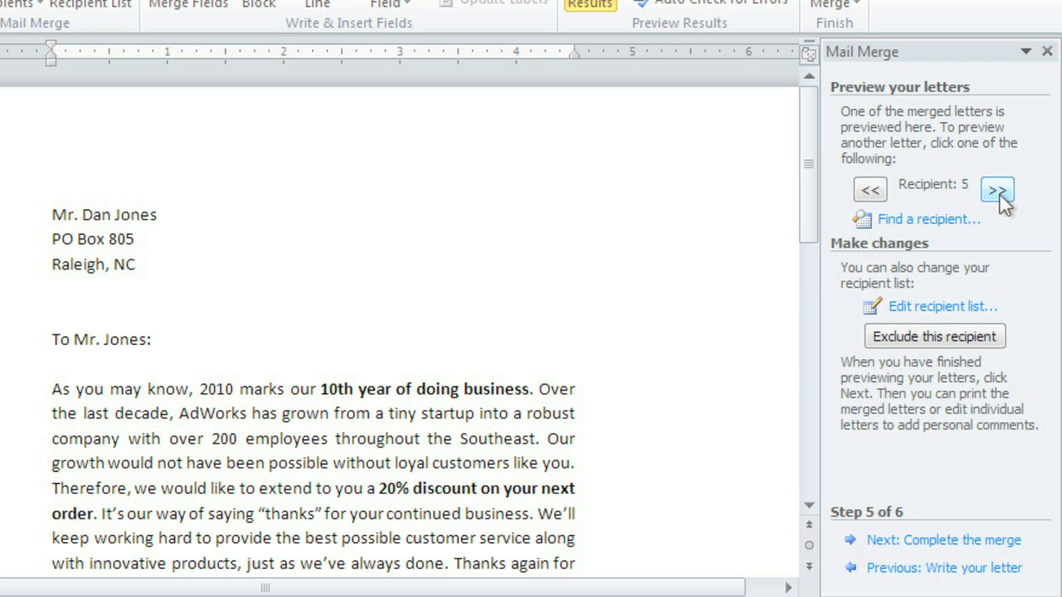
pyautogui.click(886, 538)
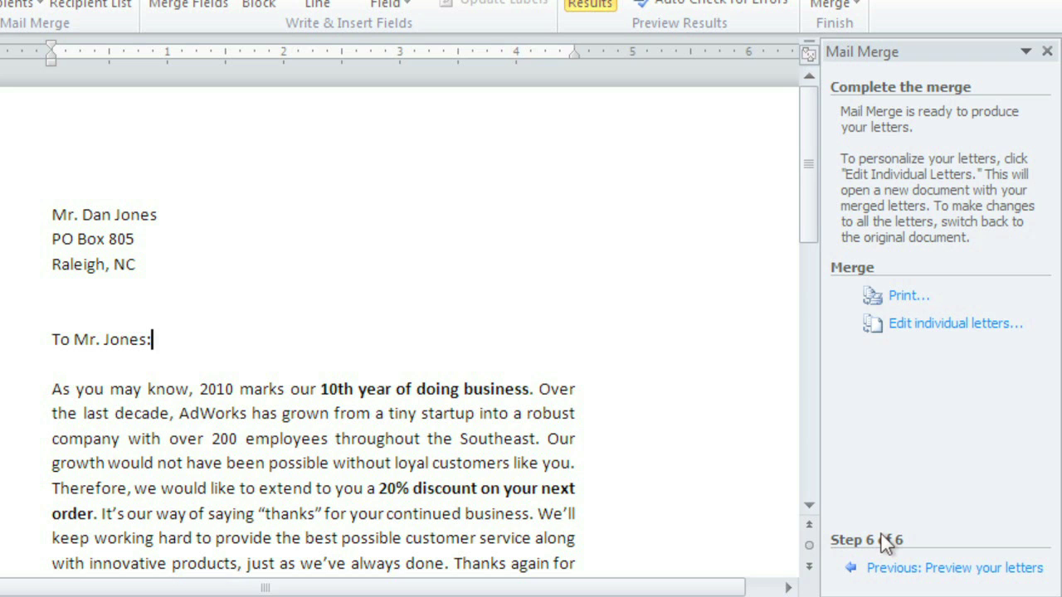
pyautogui.click(902, 298)
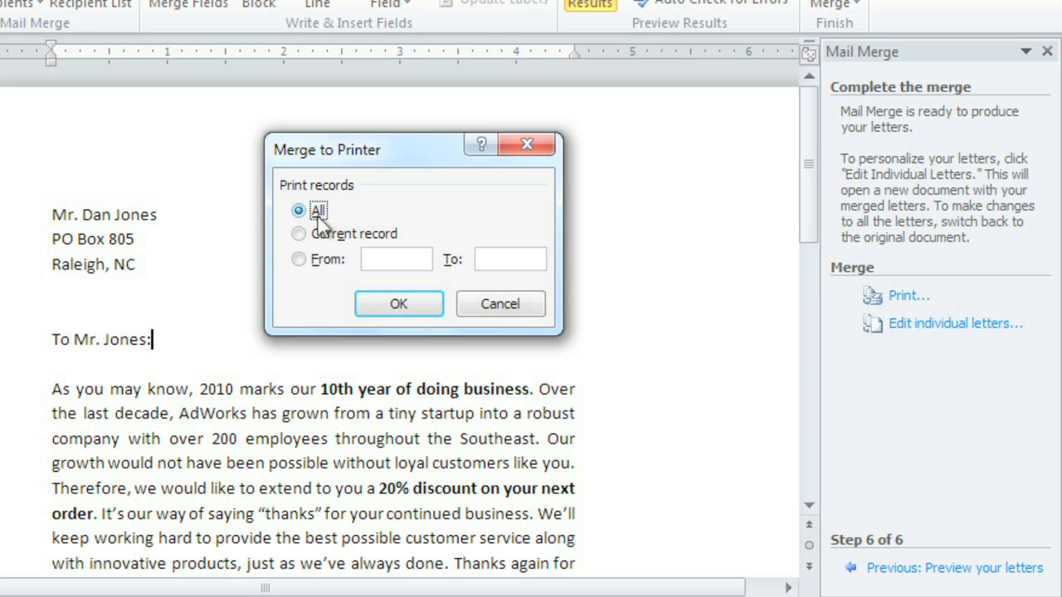
# Print all merged records to the HP Color LaserJet 2800.
pyautogui.click(377, 302)
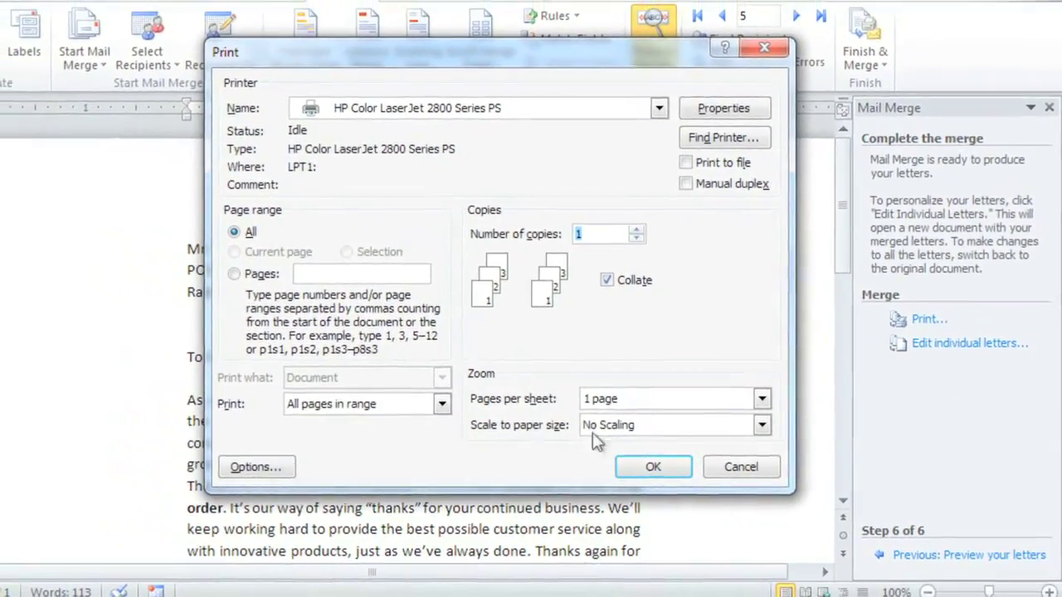
pyautogui.click(645, 471)
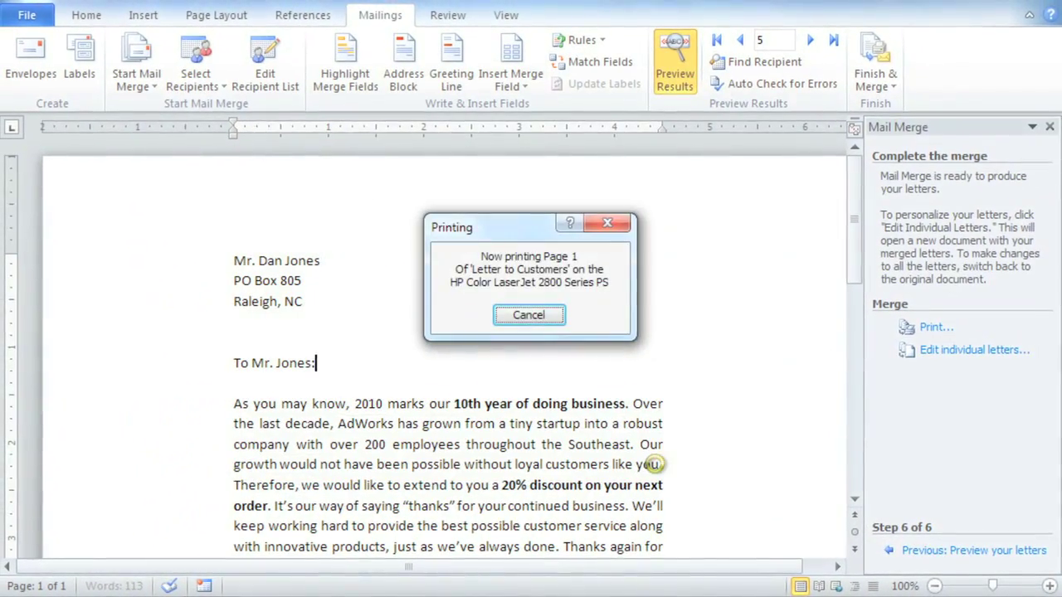